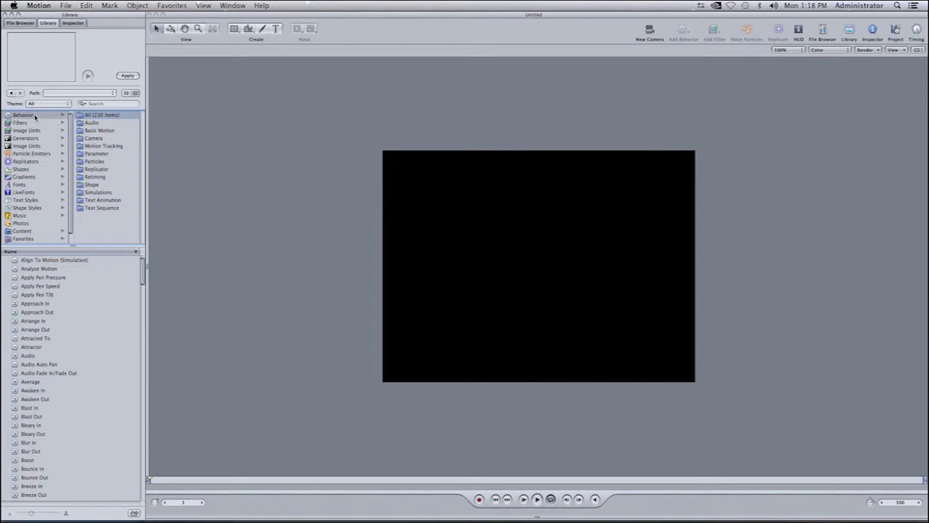
# Search the library's shapes for "heart" and preview the Pink Heart shape.
pyautogui.click(21, 170)
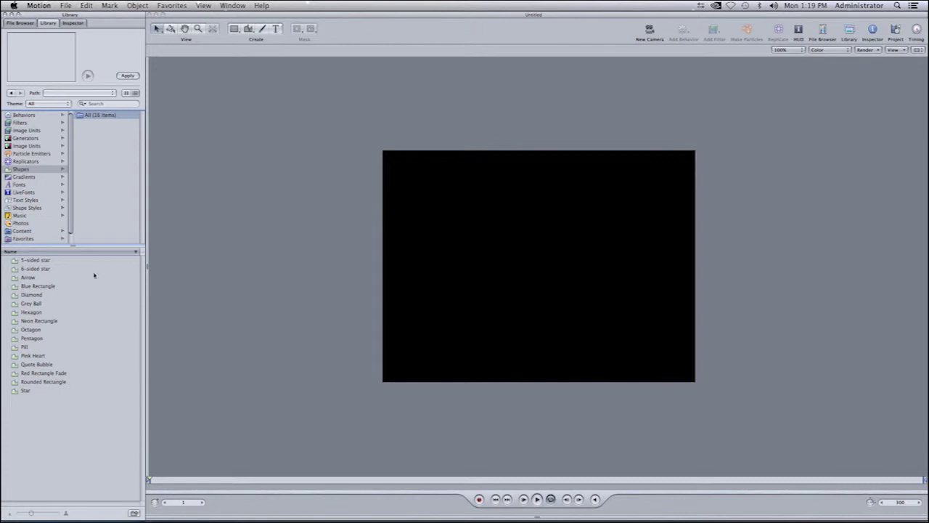
pyautogui.click(113, 104)
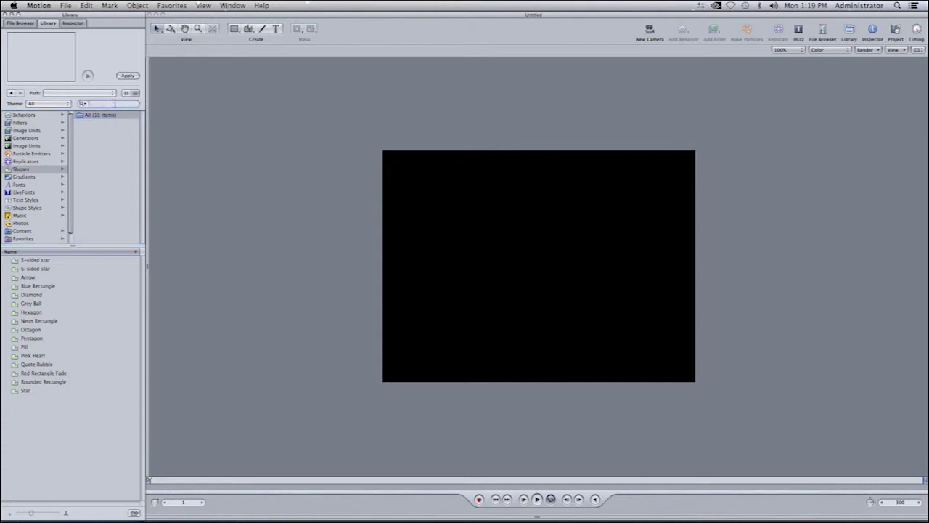
pyautogui.write('heart')
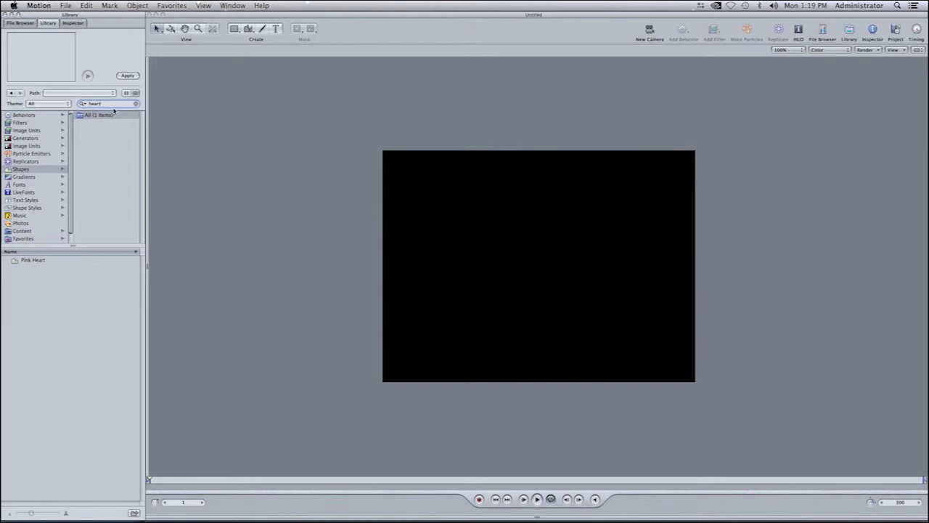
pyautogui.click(42, 261)
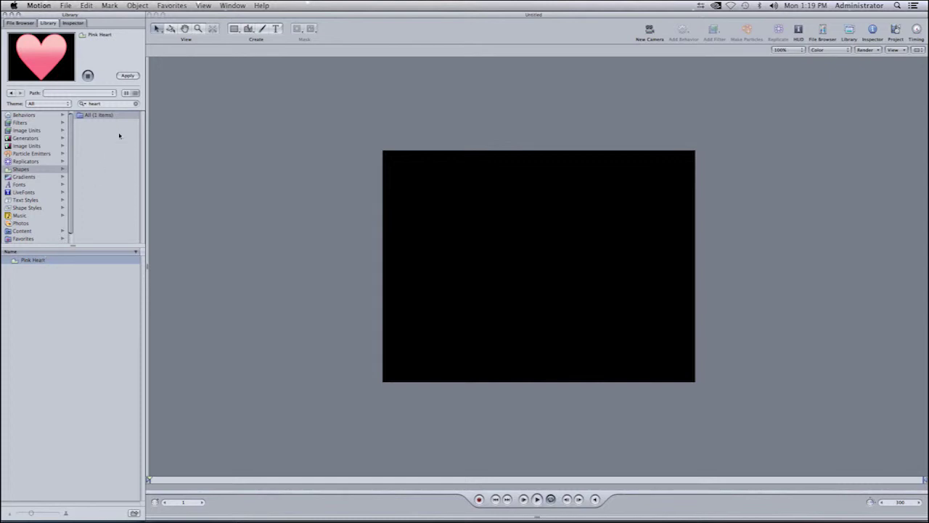
# Search the shapes for "ball" and place the Grey Ball at the centre of the canvas, moving its floating controls off the canvas.
pyautogui.click(135, 104)
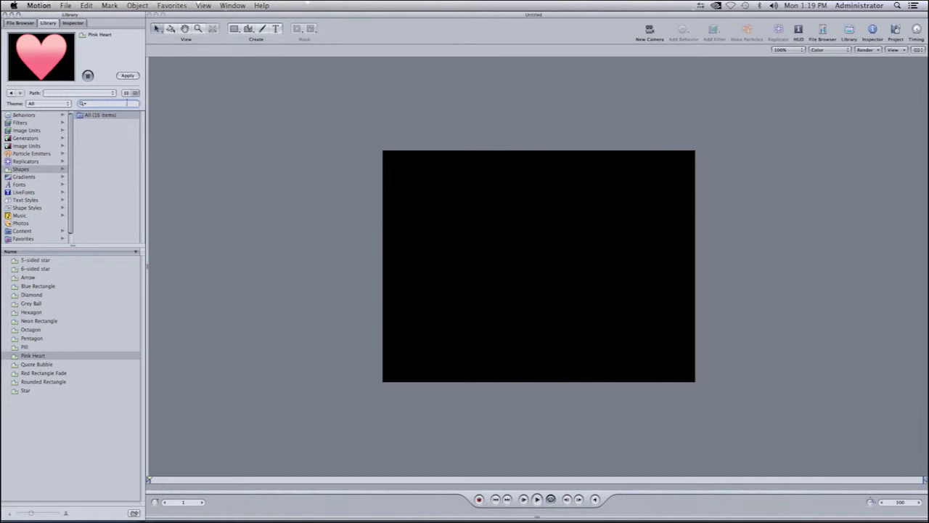
pyautogui.write('ball')
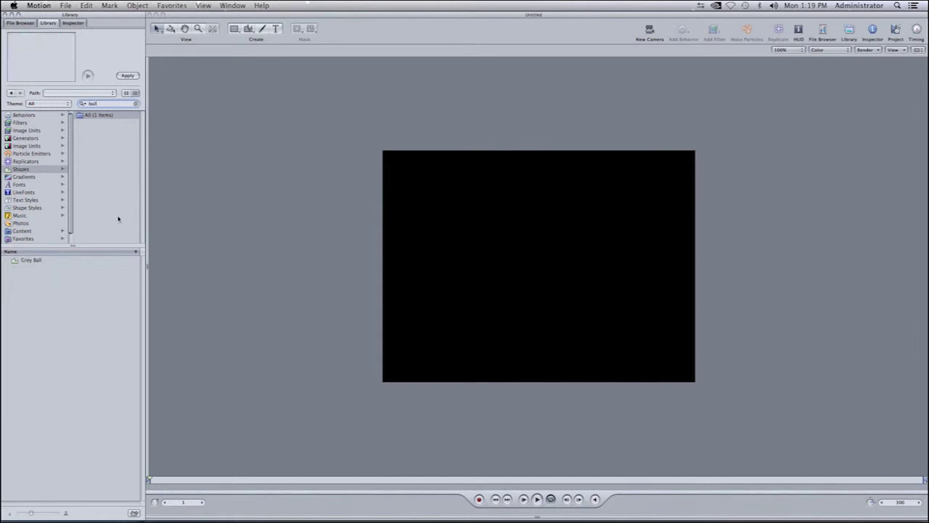
pyautogui.click(38, 260)
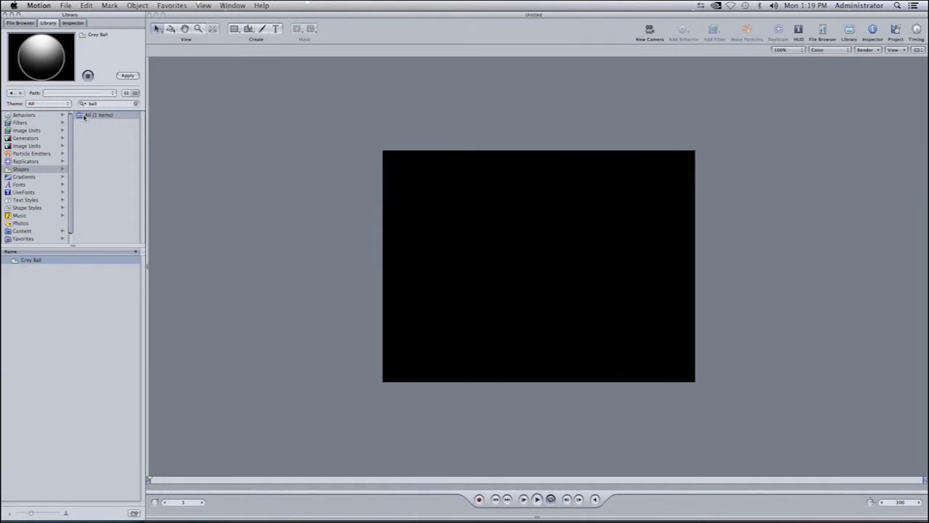
pyautogui.moveTo(14, 262); pyautogui.dragTo(537, 267)
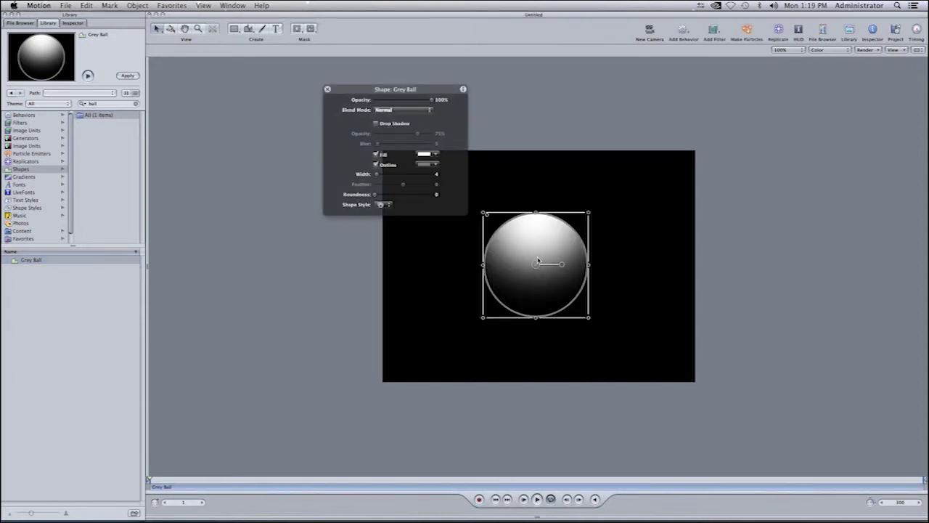
pyautogui.moveTo(443, 90); pyautogui.dragTo(295, 75)
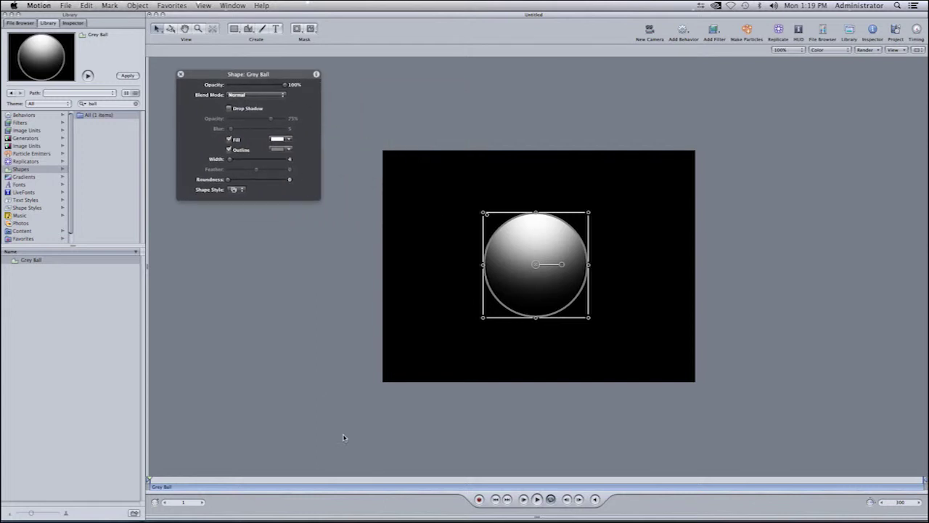
# Play the project to check the ball without any behavior, stop playback and return to the first frame.
pyautogui.click(537, 500)
pyautogui.press('space')
pyautogui.moveTo(283, 479); pyautogui.dragTo(137, 484)
# Clear the library search and examine the Audio behaviors Audio Auto Pan and Audio Fade In/Fade Out.
pyautogui.click(38, 116)
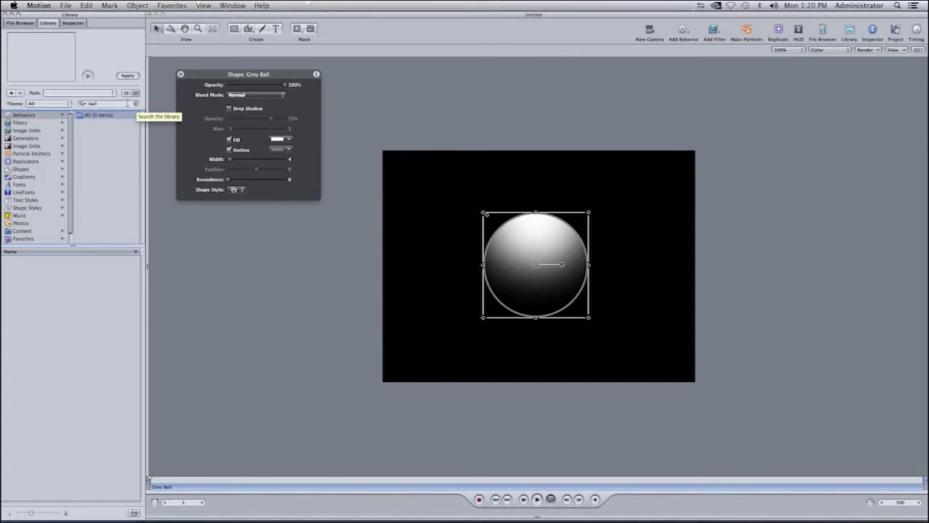
pyautogui.click(136, 105)
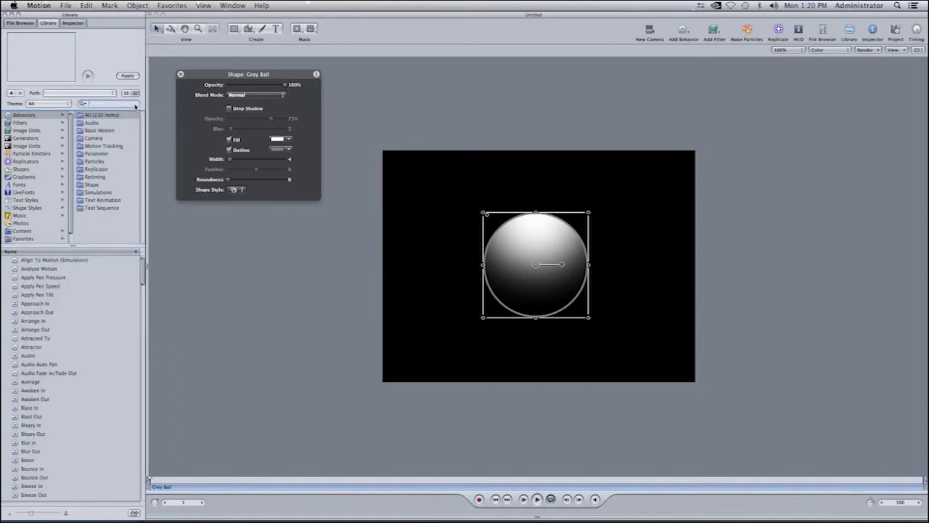
pyautogui.click(99, 124)
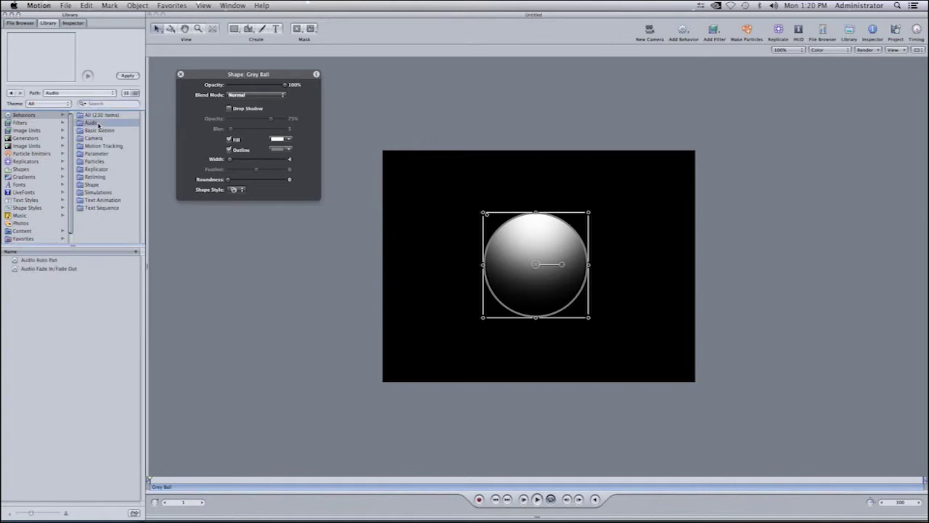
pyautogui.click(33, 261)
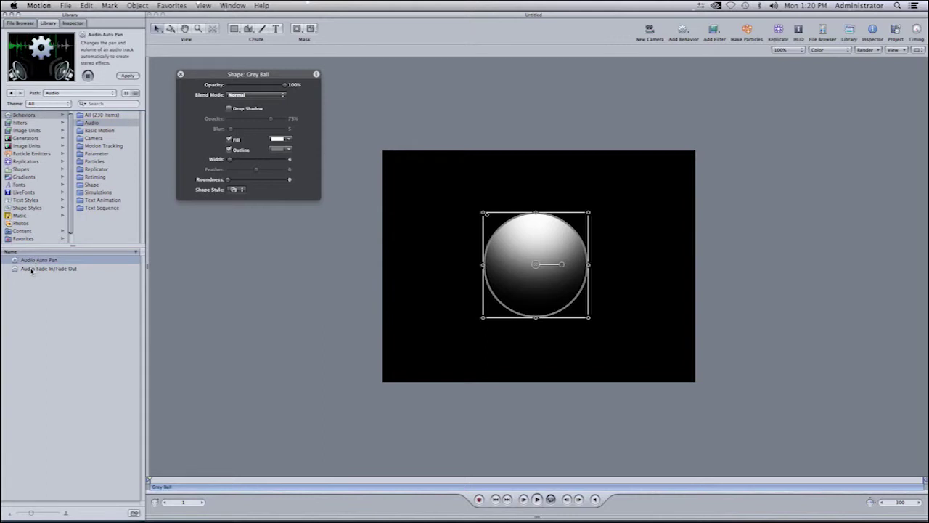
pyautogui.click(31, 270)
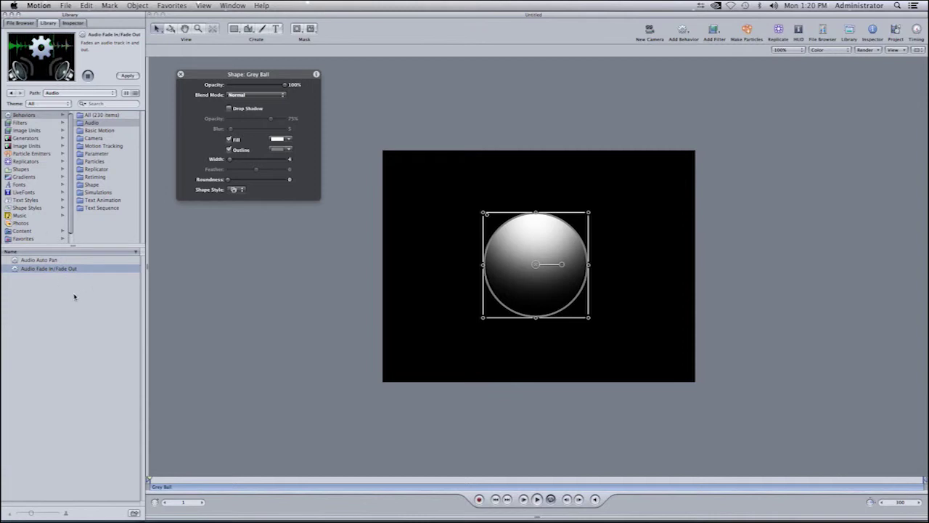
pyautogui.click(55, 261)
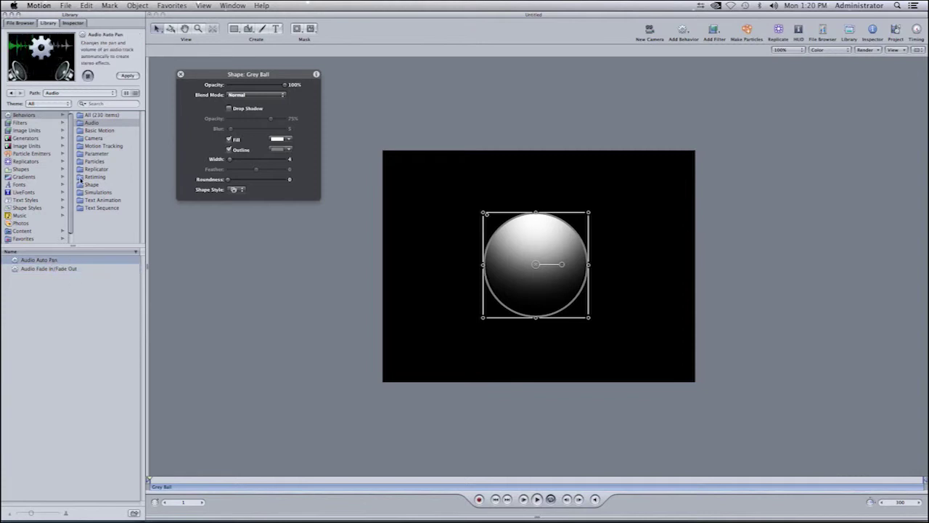
# Add an Audio parameter behavior to the Grey Ball's Scale property.
pyautogui.click(72, 24)
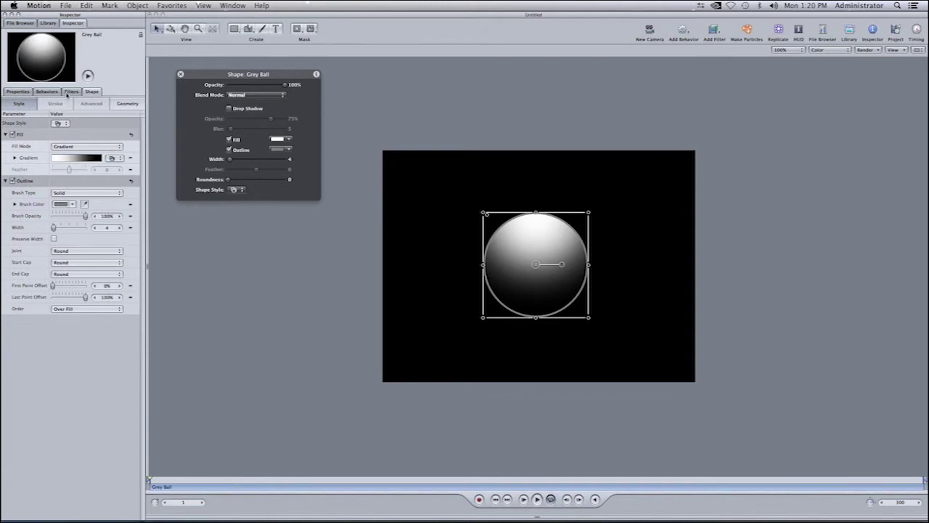
pyautogui.click(18, 91)
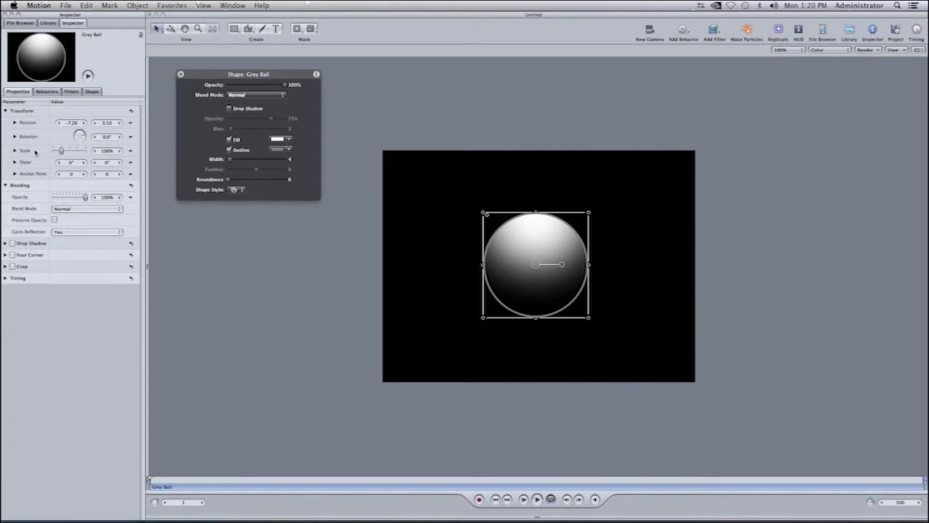
pyautogui.rightClick(35, 151)
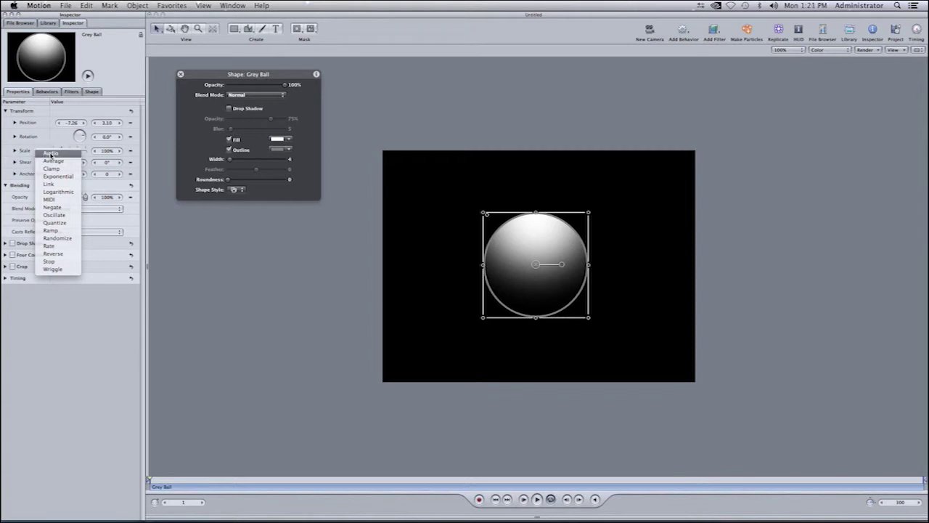
pyautogui.click(53, 153)
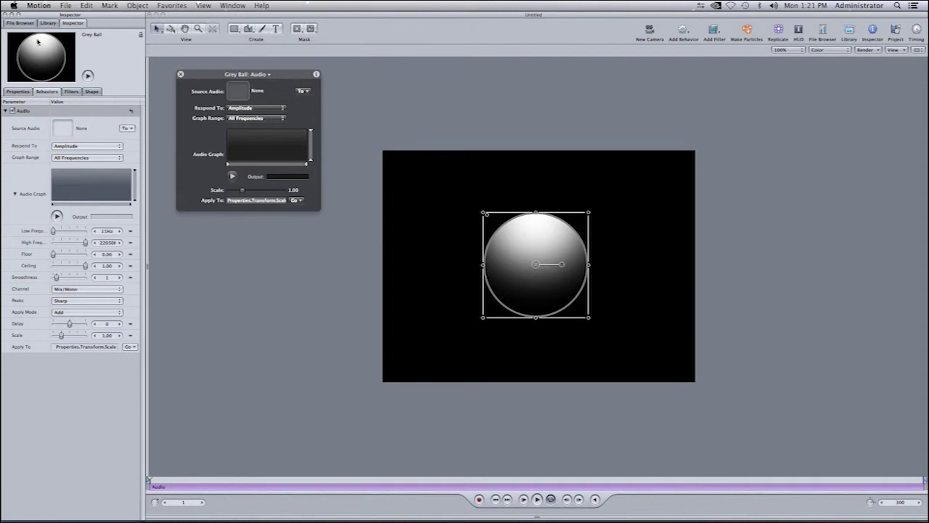
# Add the MP3 version of 15 88b FallOffNever from the Stock Audio Files folder on 4TB Media RAID to the project and close the floating controls.
pyautogui.click(22, 24)
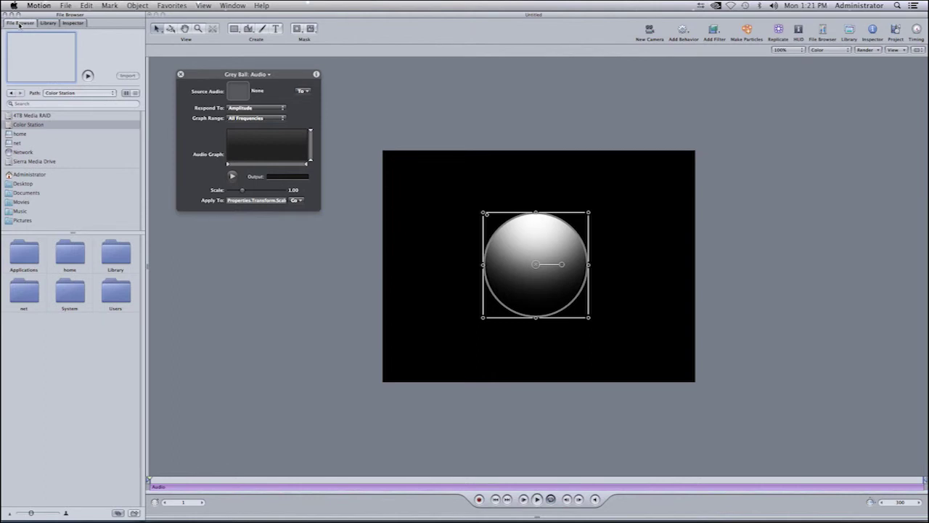
pyautogui.click(8, 117)
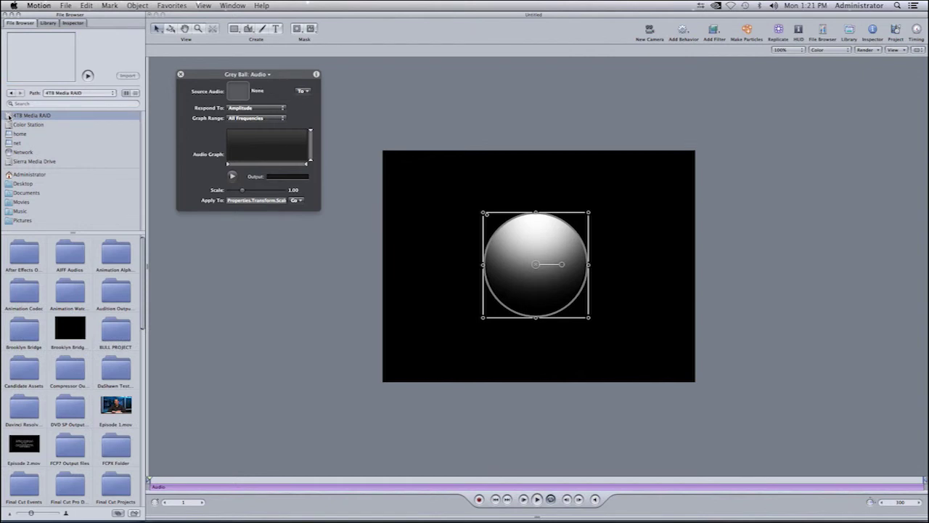
pyautogui.moveTo(143, 269); pyautogui.dragTo(146, 459)
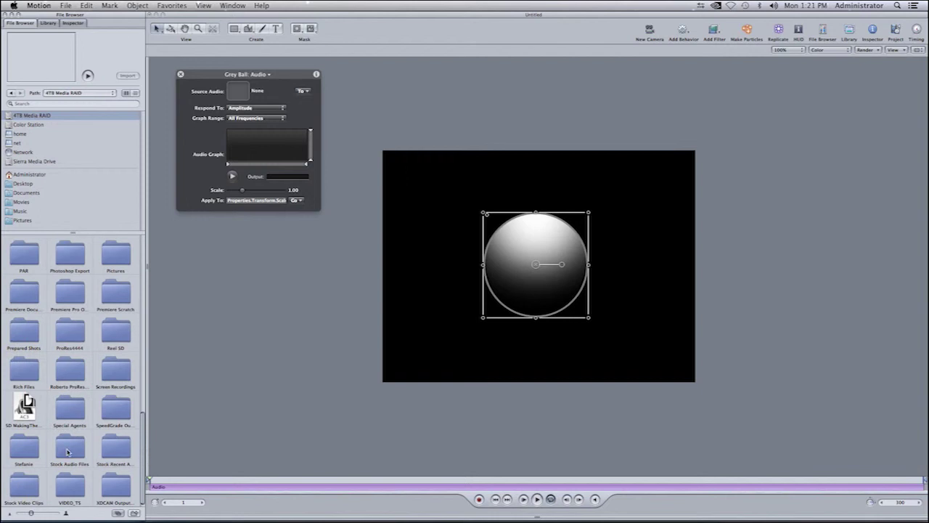
pyautogui.doubleClick(68, 451)
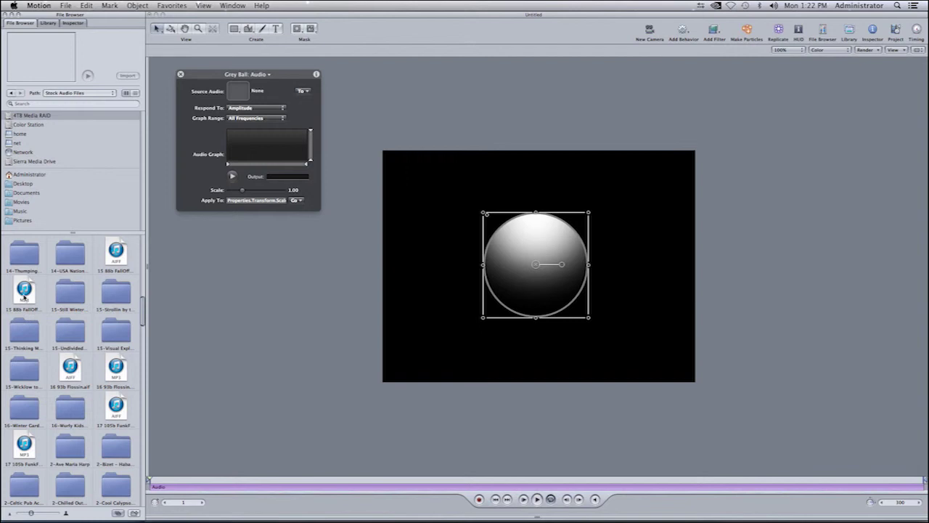
pyautogui.click(24, 292)
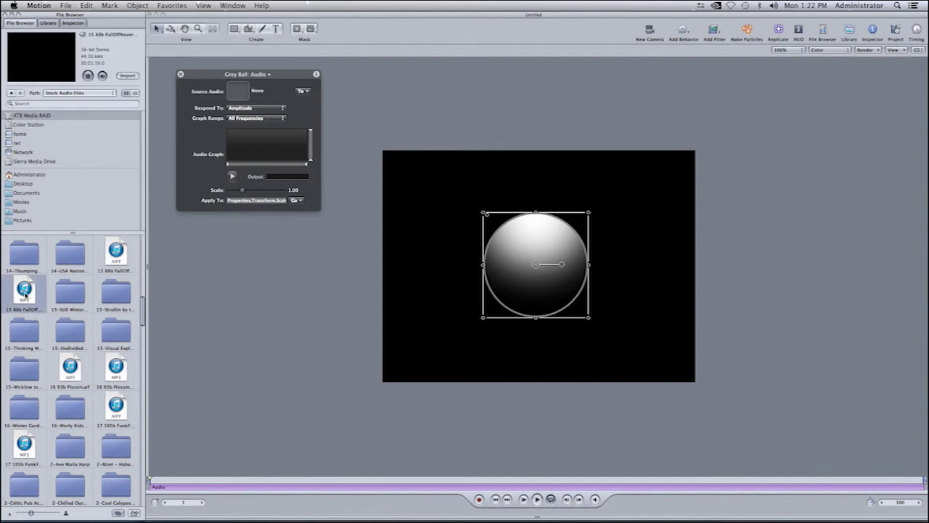
pyautogui.moveTo(24, 292); pyautogui.dragTo(624, 276)
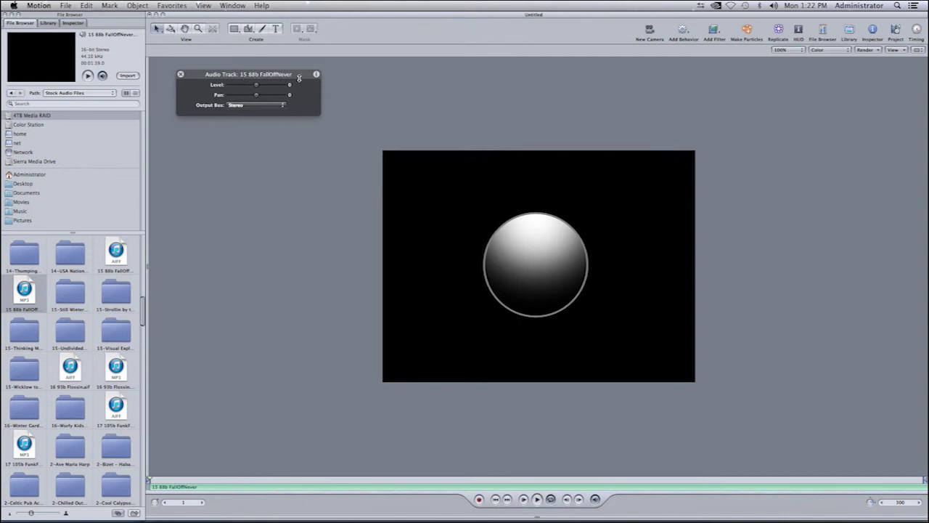
pyautogui.click(181, 76)
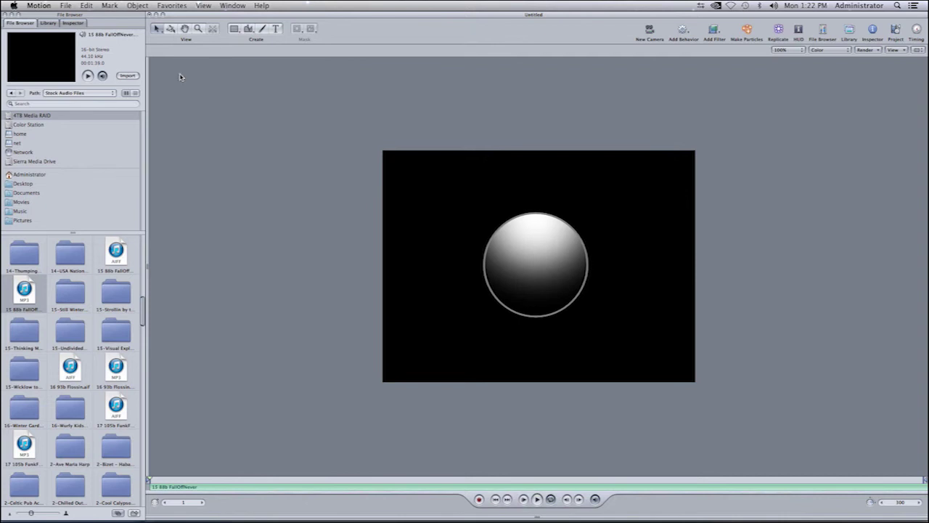
# Set the source audio of the Grey Ball's Audio behavior to the 15 88b FallOffNever track.
pyautogui.click(508, 265)
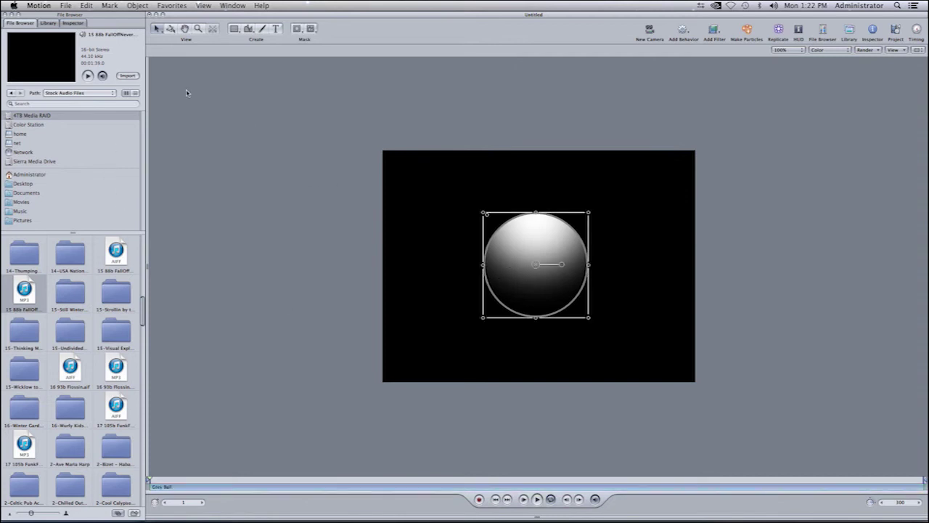
pyautogui.click(80, 23)
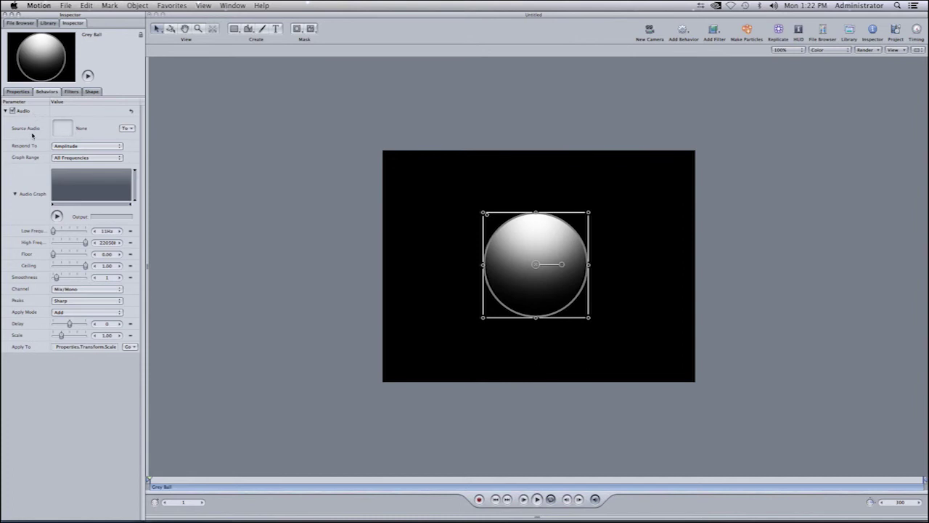
pyautogui.click(132, 131)
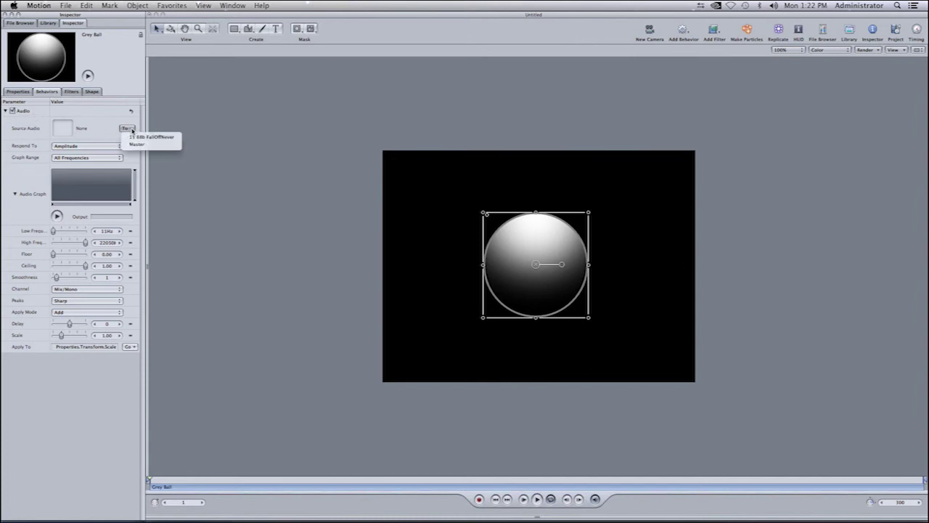
pyautogui.click(151, 138)
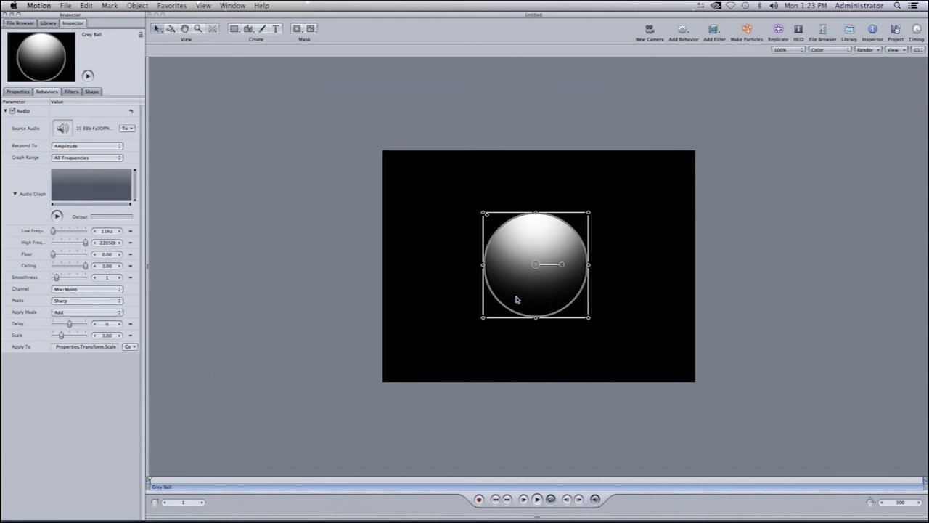
# Play the project to preview the ball scaling with the music, stop playback and return to the first frame.
pyautogui.click(537, 499)
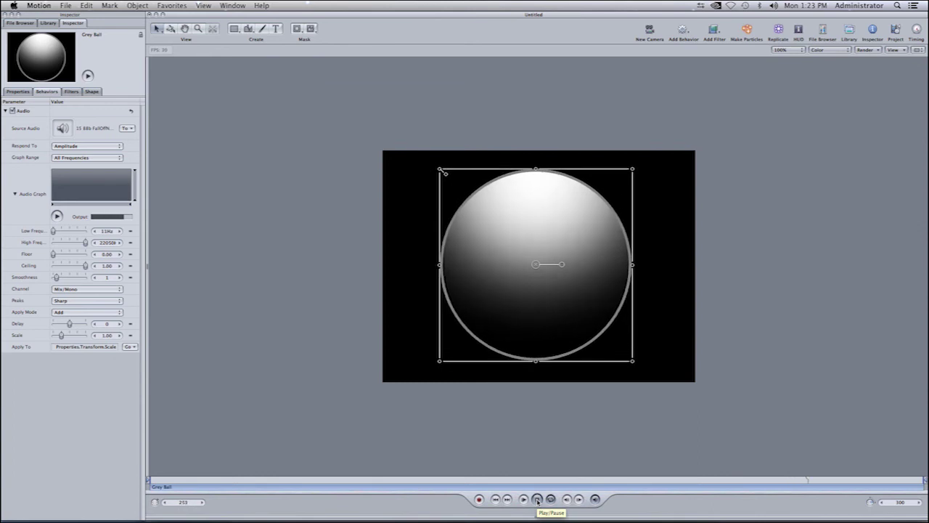
pyautogui.click(537, 499)
pyautogui.moveTo(550, 485); pyautogui.dragTo(148, 478)
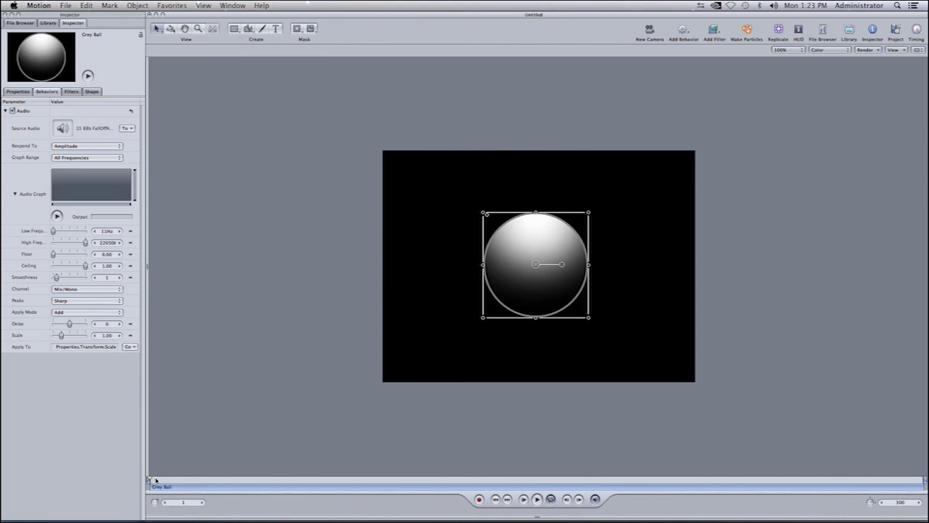